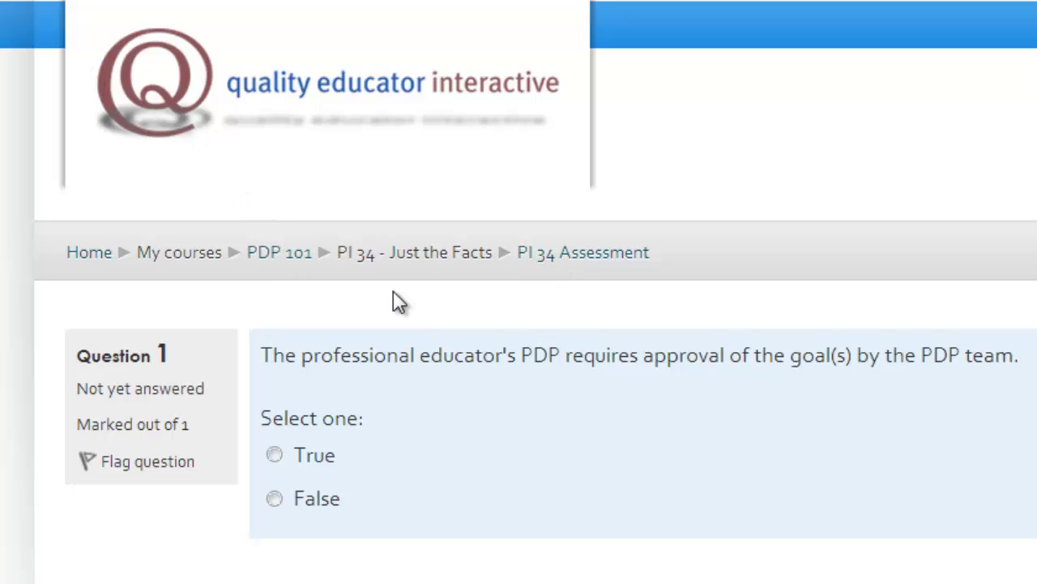
# Step: Return to the PDP 101 course page and open Discussion Forum - Checkpoint 1 in the second module
pyautogui.click(271, 256)
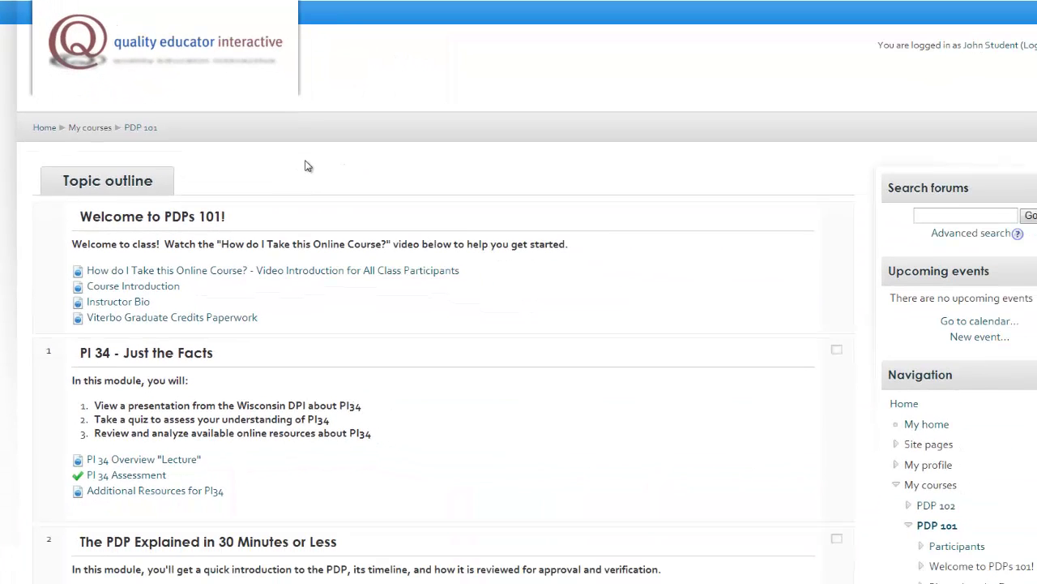
pyautogui.scroll(-5, 357, 313)
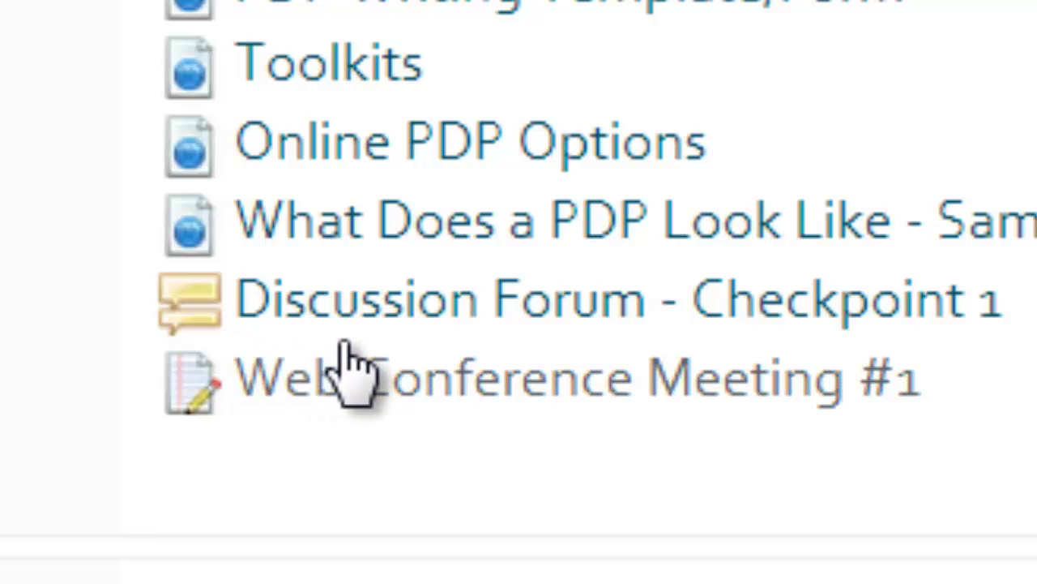
pyautogui.click(488, 312)
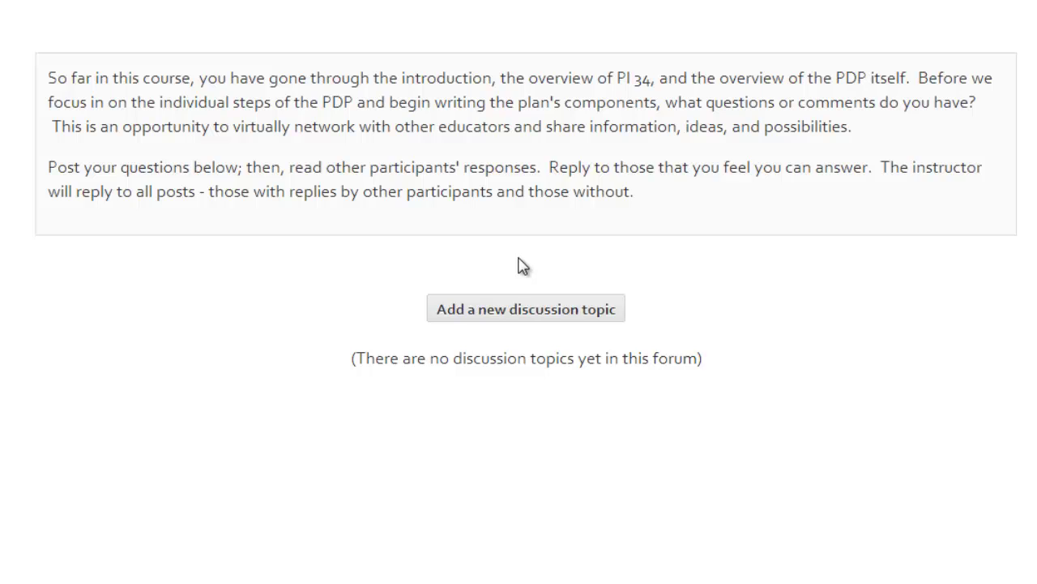
# Step: Start a new discussion topic in the forum and go through its subject field to the message body
pyautogui.click(526, 320)
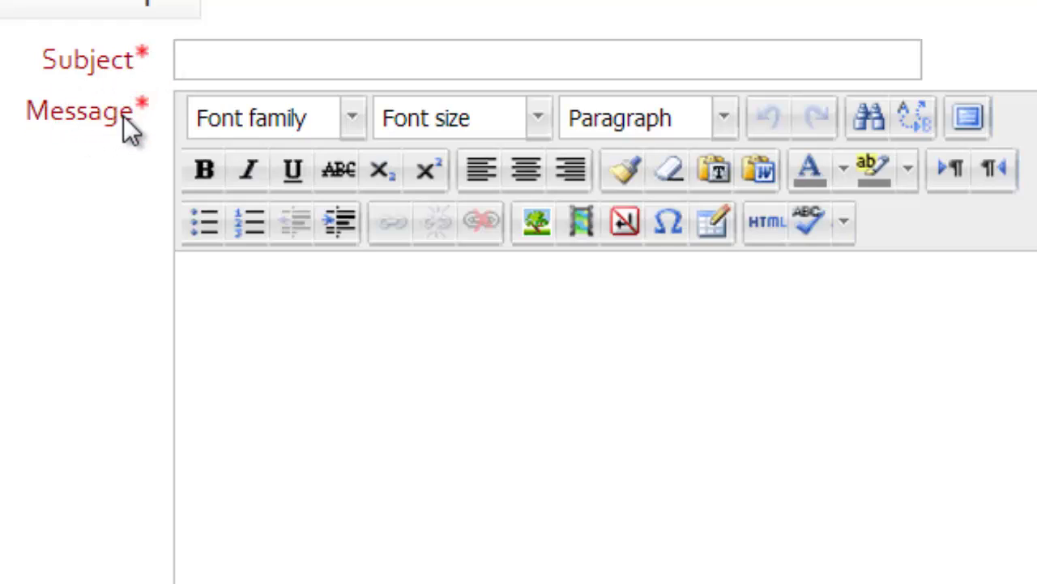
pyautogui.click(213, 58)
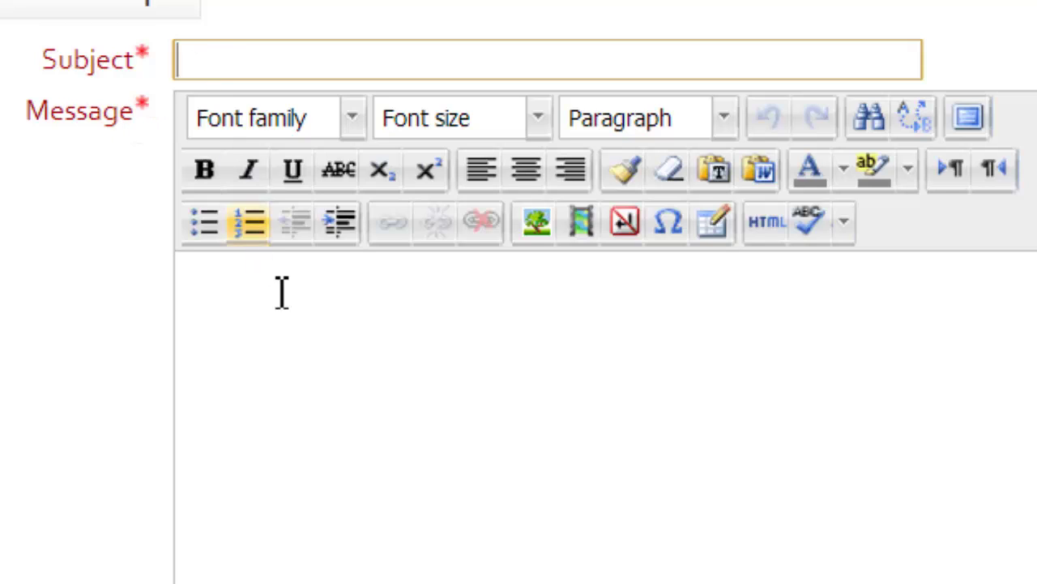
pyautogui.click(282, 306)
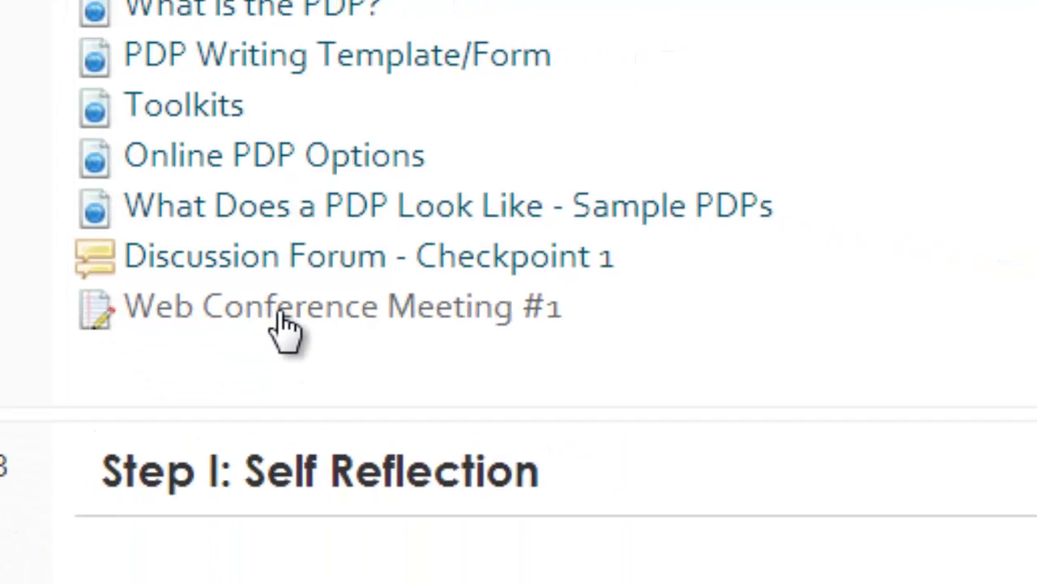
# Step: View the Web Conference Meeting #1 page and read into the Initial Educator Reading - Step 1: Self-Reflection document
pyautogui.click(316, 317)
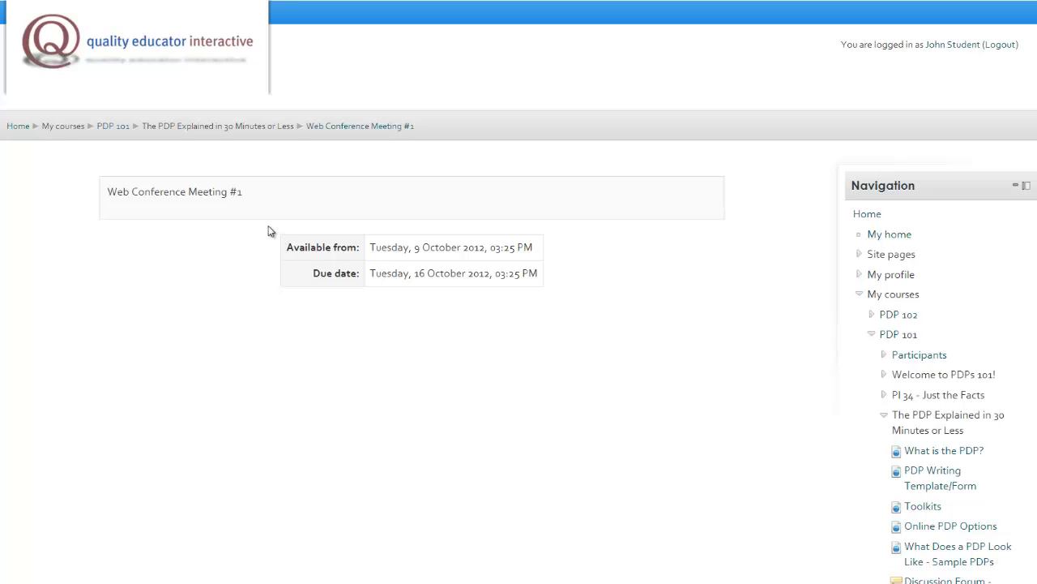
pyautogui.click(112, 127)
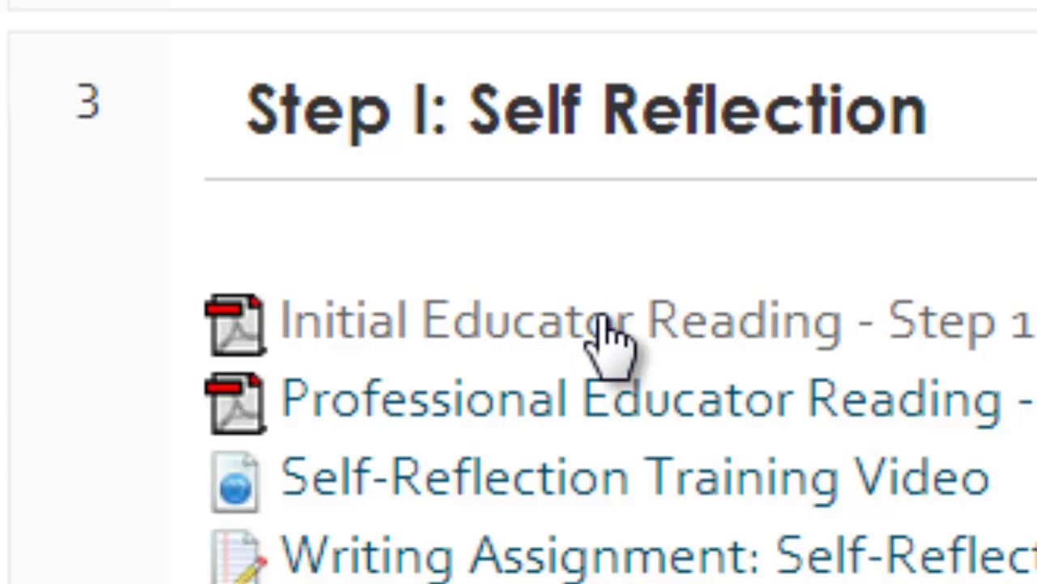
pyautogui.click(676, 348)
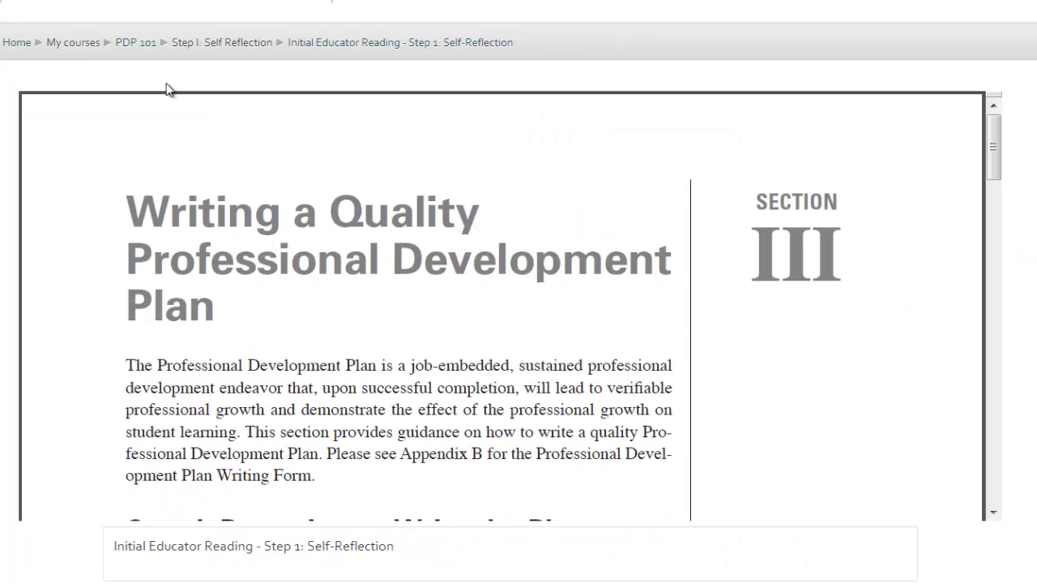
pyautogui.moveTo(996, 143); pyautogui.dragTo(990, 294)
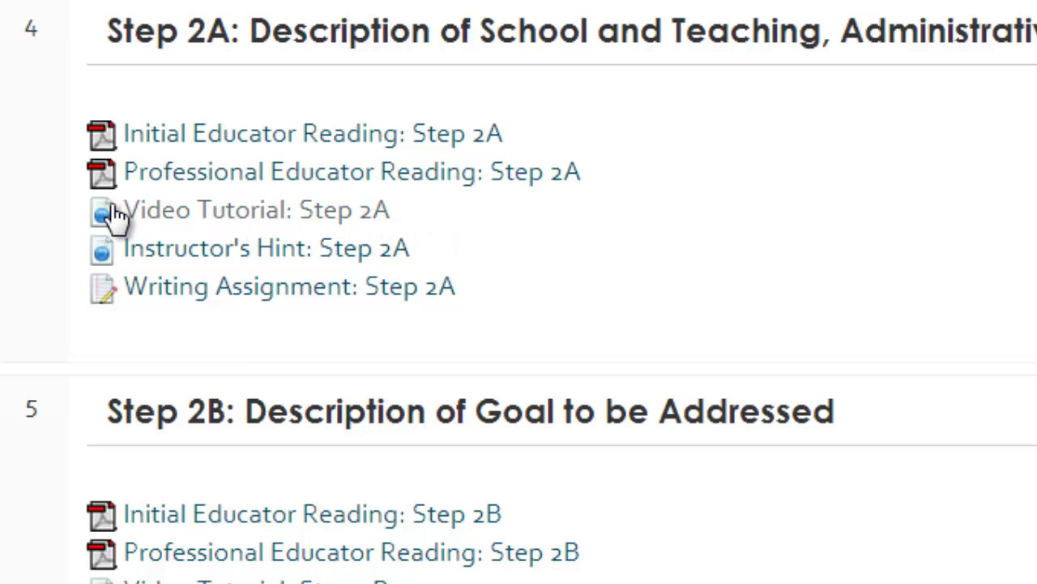
# Step: Open the Step 2A video tutorial and read the Step 2A checklist guidance through its written example
pyautogui.click(217, 212)
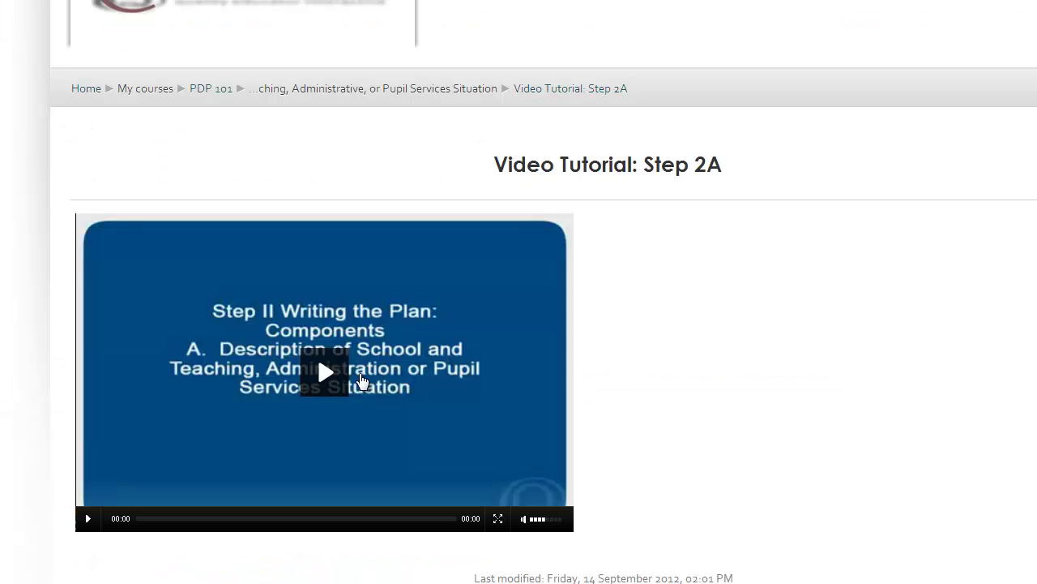
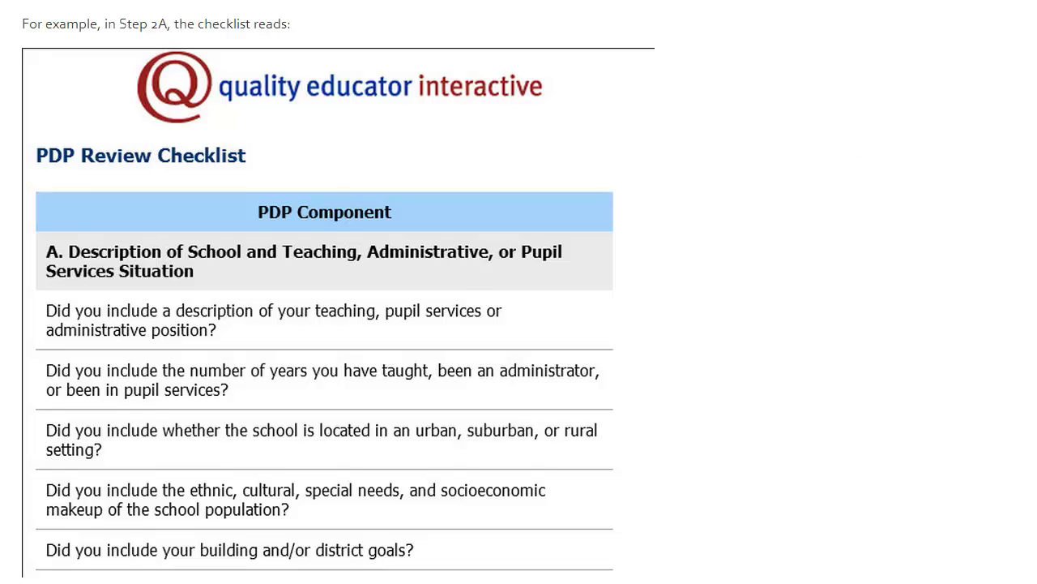
pyautogui.scroll(-4, 519, 291)
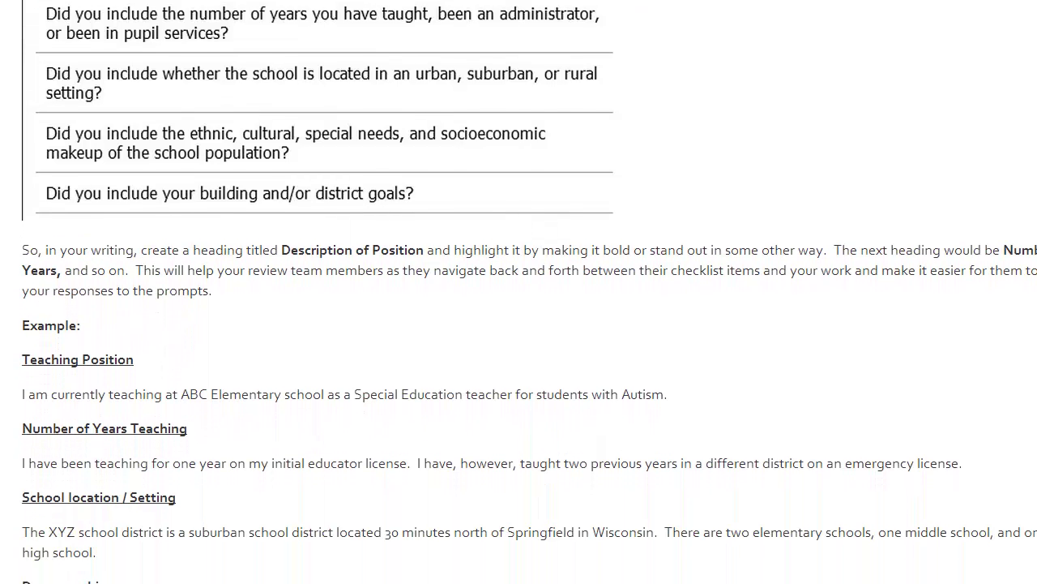
pyautogui.scroll(-3, 906, 250)
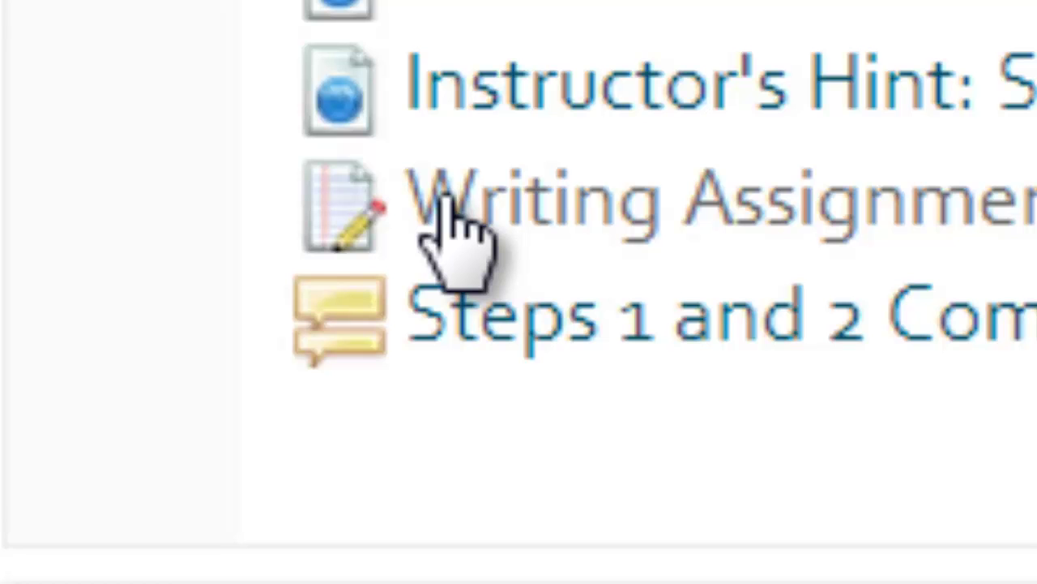
# Step: Open the Step 2D writing assignment and start a file upload for it
pyautogui.click(444, 198)
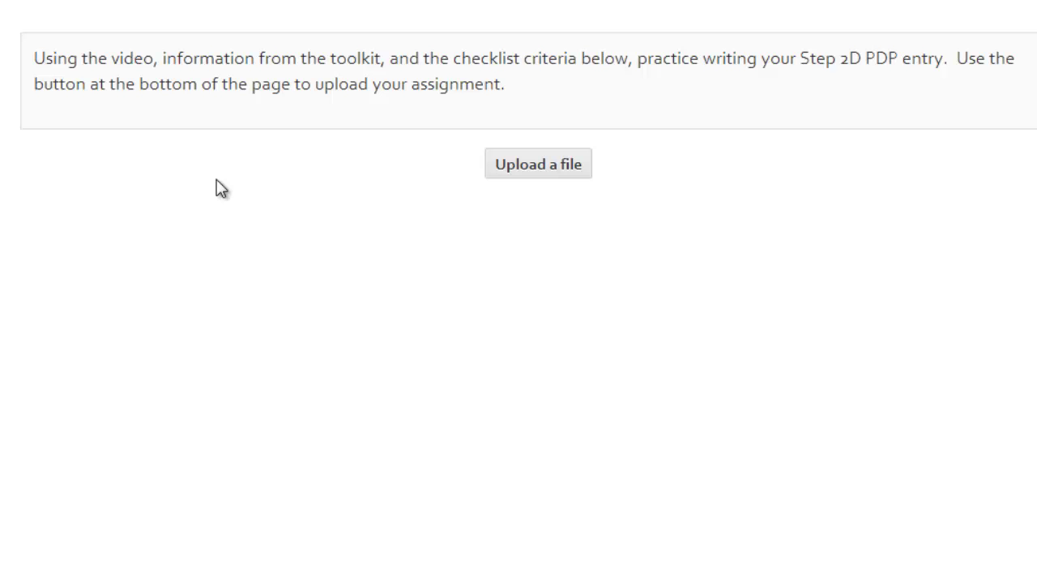
pyautogui.click(543, 168)
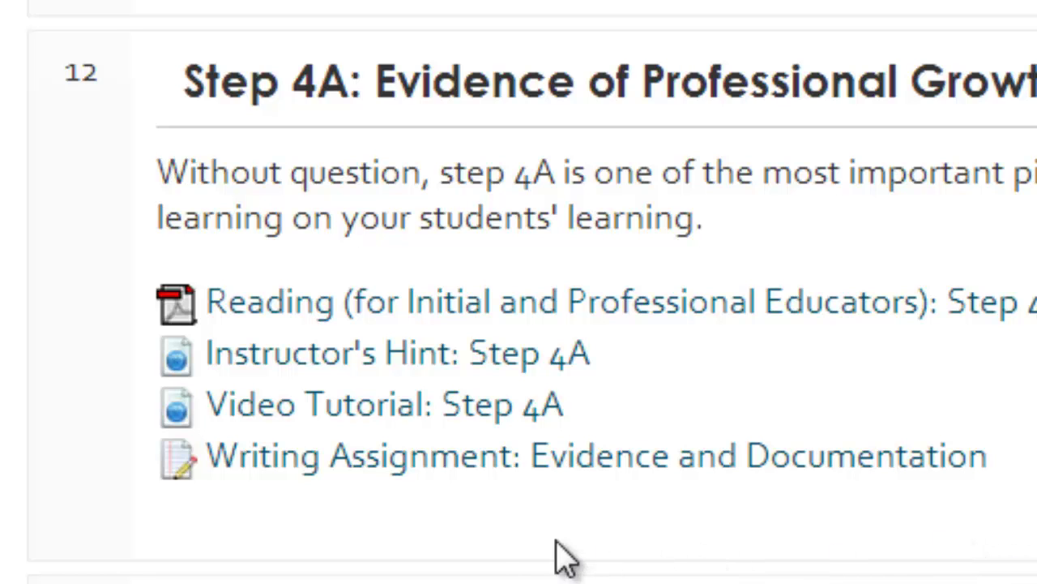
# Step: Add an online text submission to the Step 4A assignment Evidence and Documentation and save the changes
pyautogui.click(397, 456)
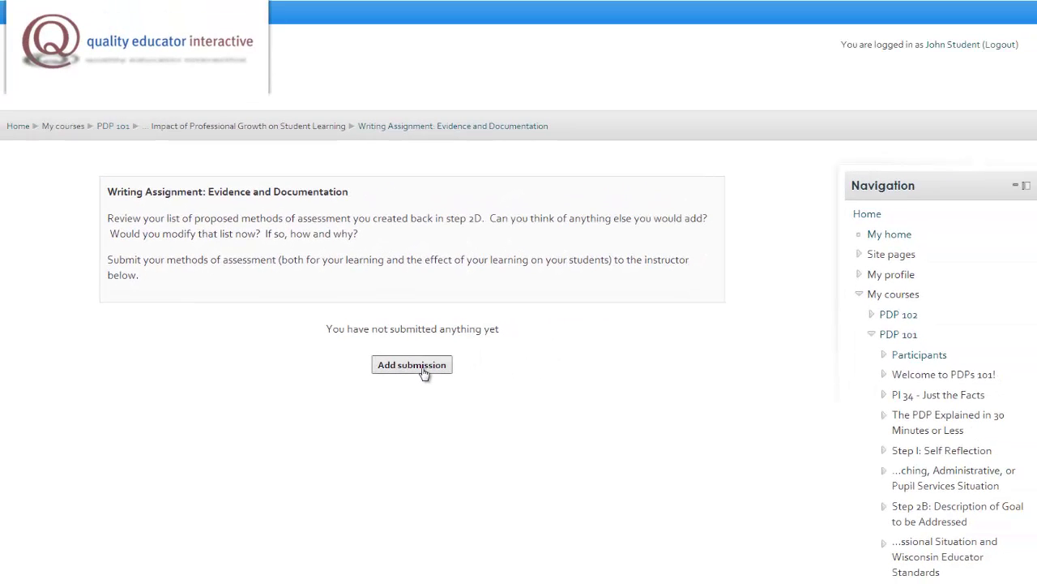
pyautogui.click(423, 373)
pyautogui.scroll(-1, 751, 403)
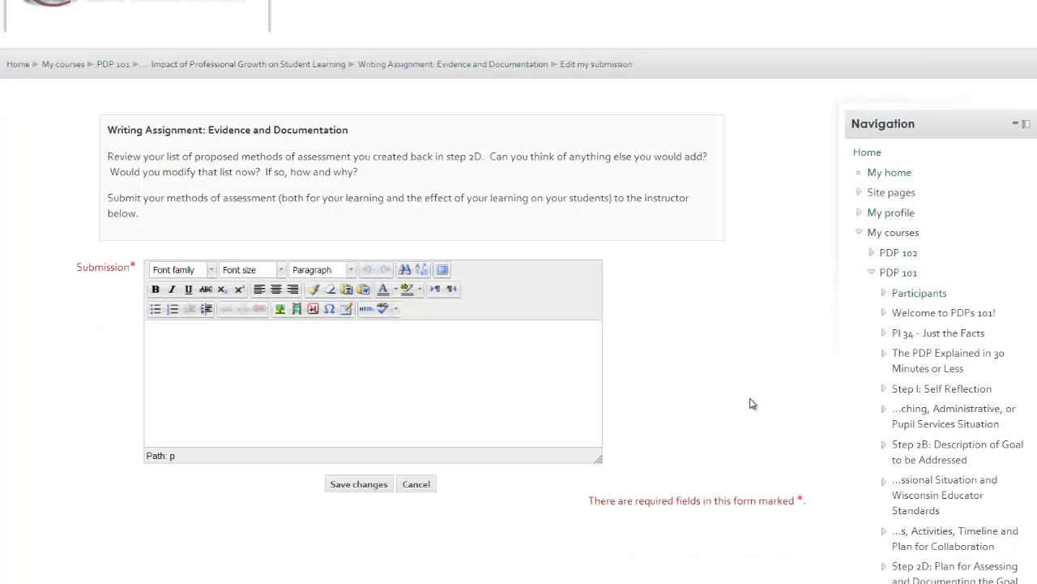
pyautogui.scroll(-1, 750, 403)
pyautogui.click(270, 313)
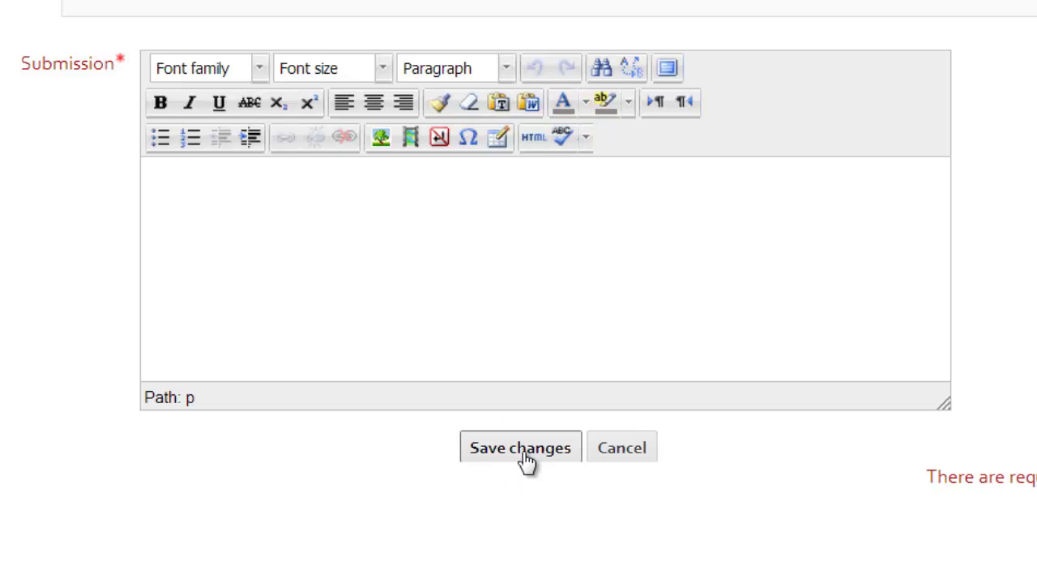
pyautogui.click(370, 427)
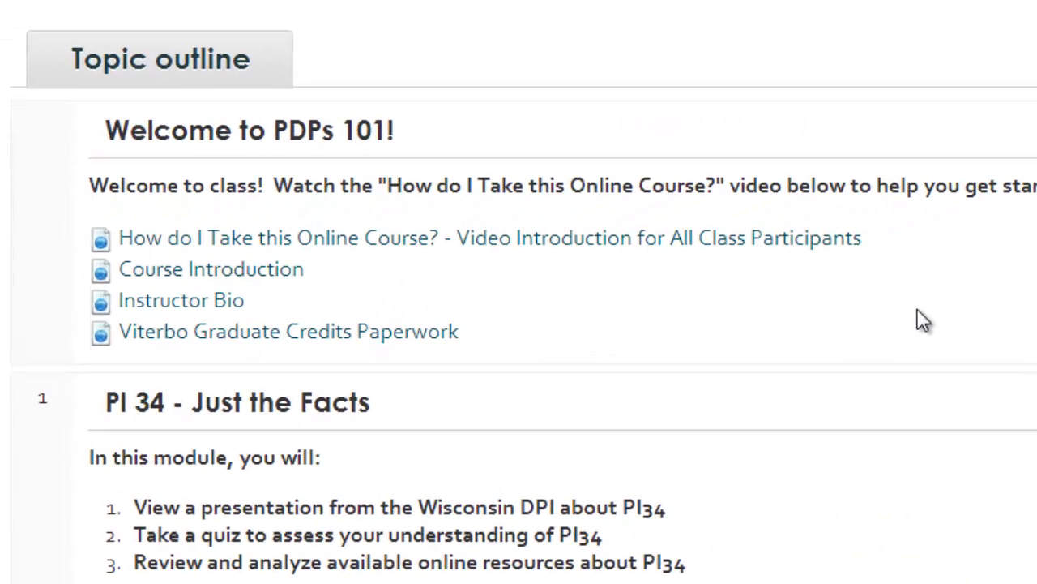
# Step: Look through the PDP 101 topic outline from the welcome section to the Renew Your License and My License is Renewed modules
pyautogui.scroll(-2, 924, 320)
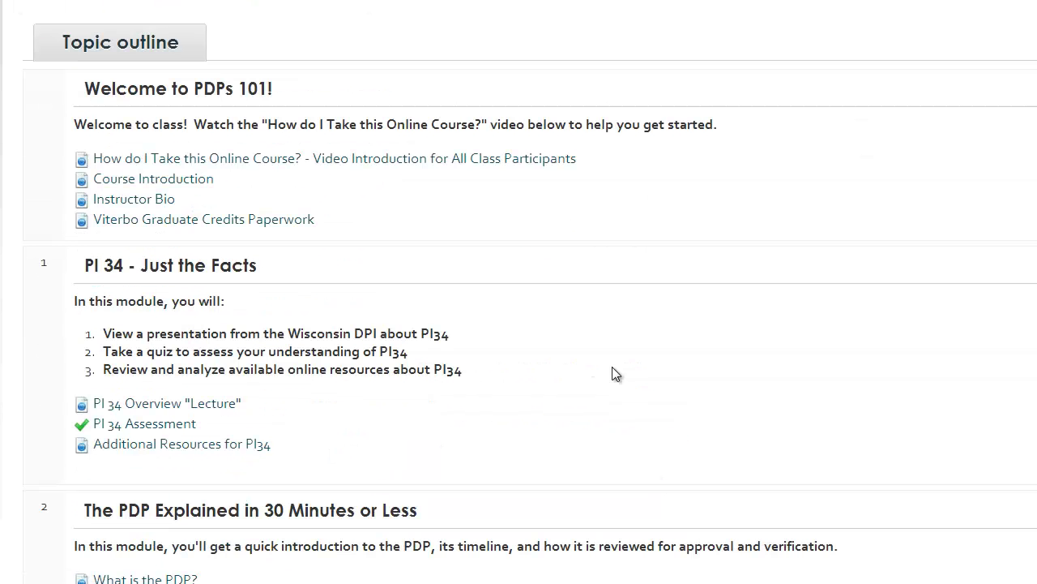
pyautogui.scroll(-3, 612, 367)
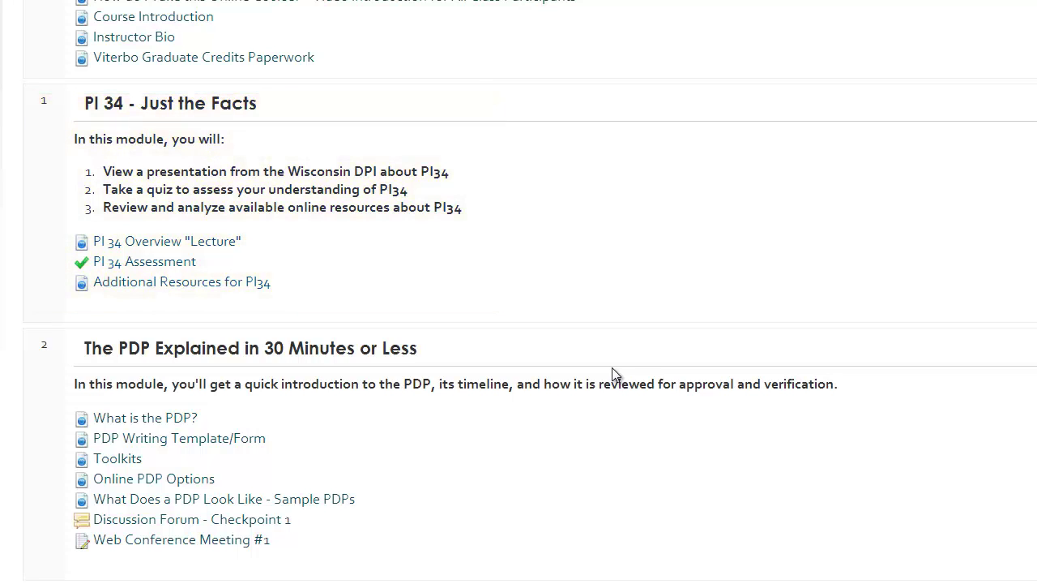
pyautogui.scroll(-2, 612, 368)
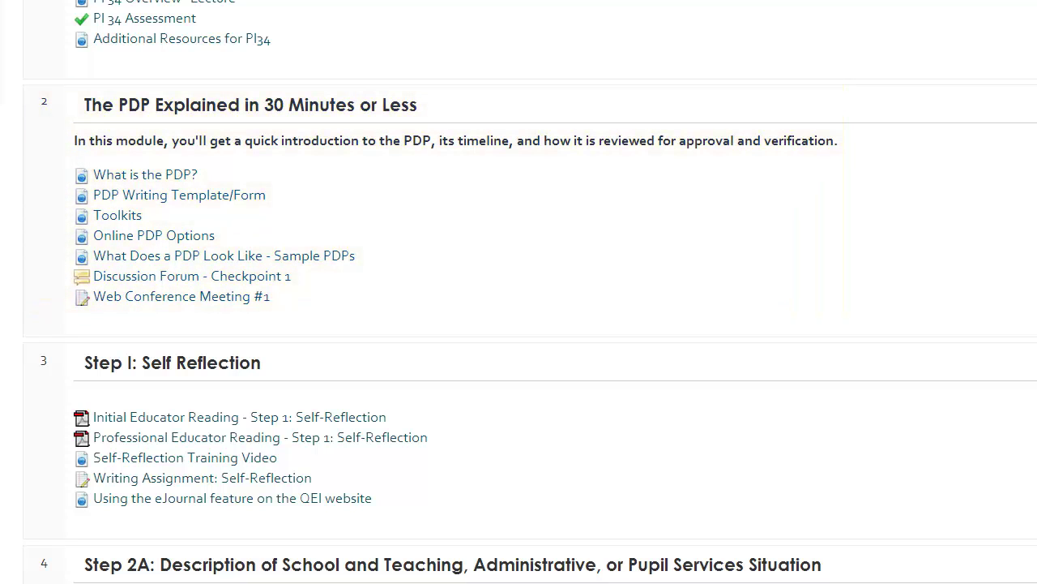
pyautogui.scroll(-5, 518, 292)
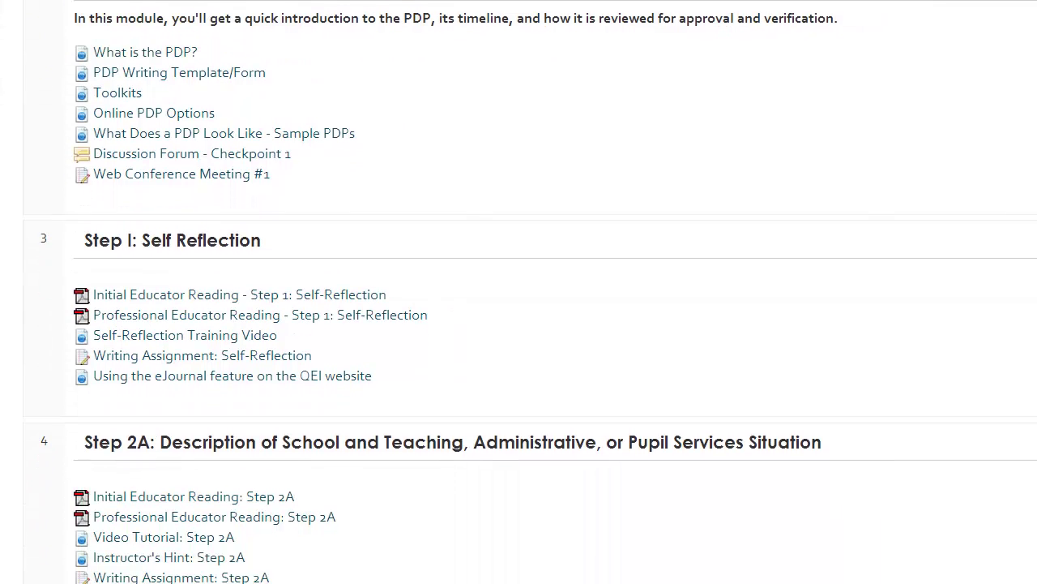
pyautogui.scroll(-5, 518, 292)
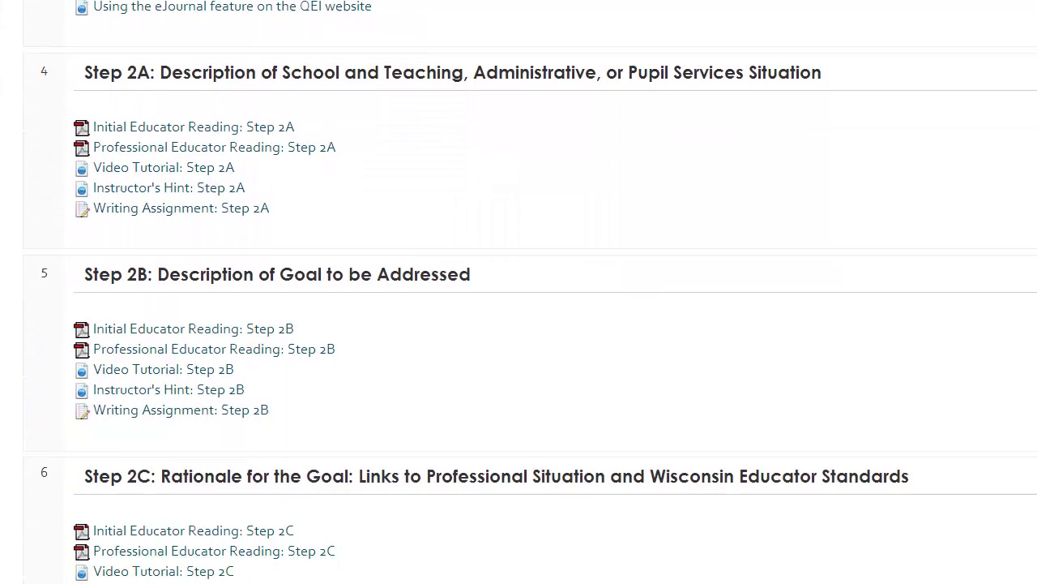
pyautogui.scroll(-3, 519, 292)
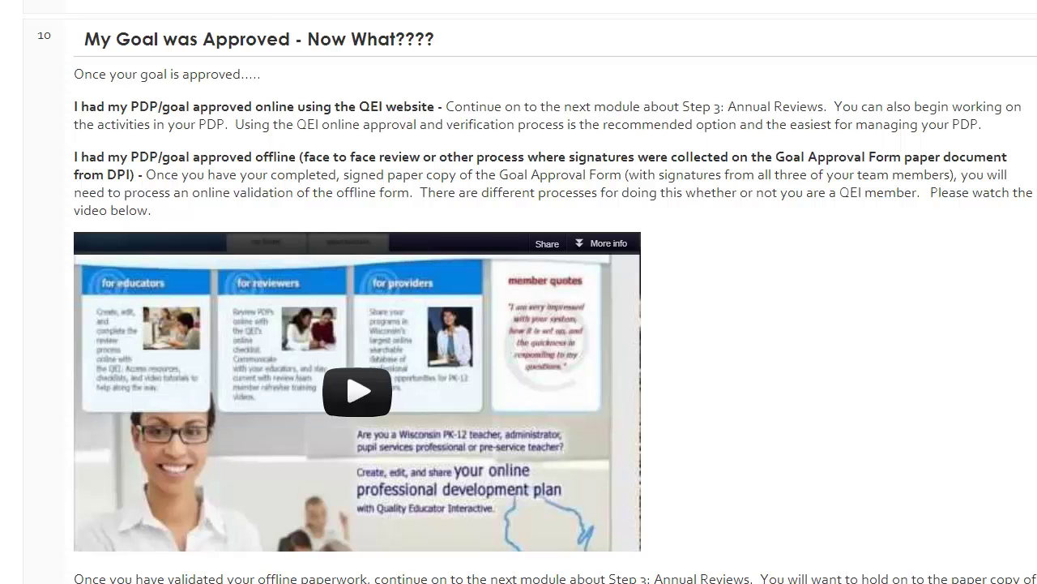
pyautogui.scroll(-9, 519, 292)
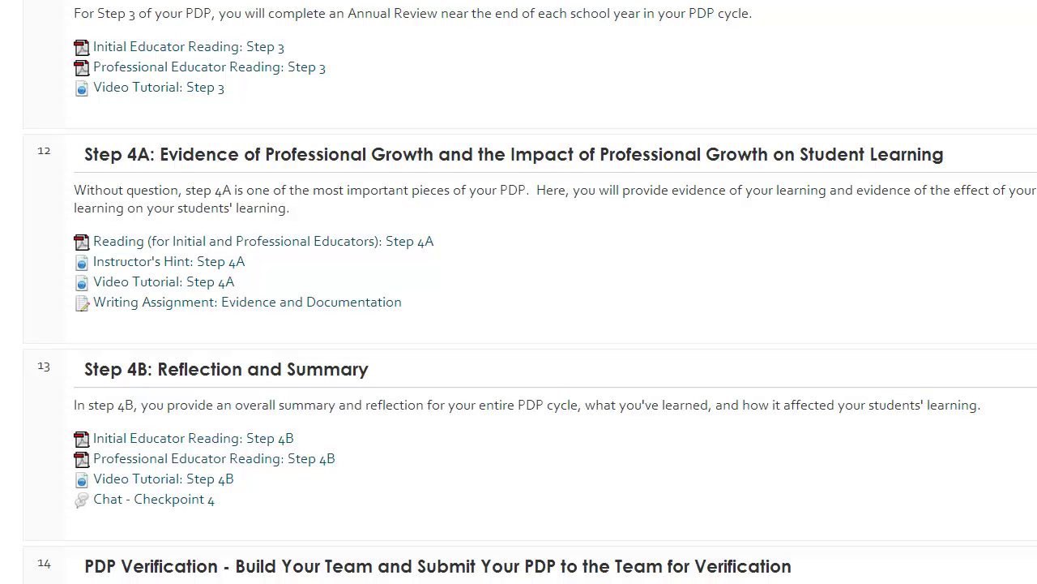
pyautogui.scroll(-8, 518, 292)
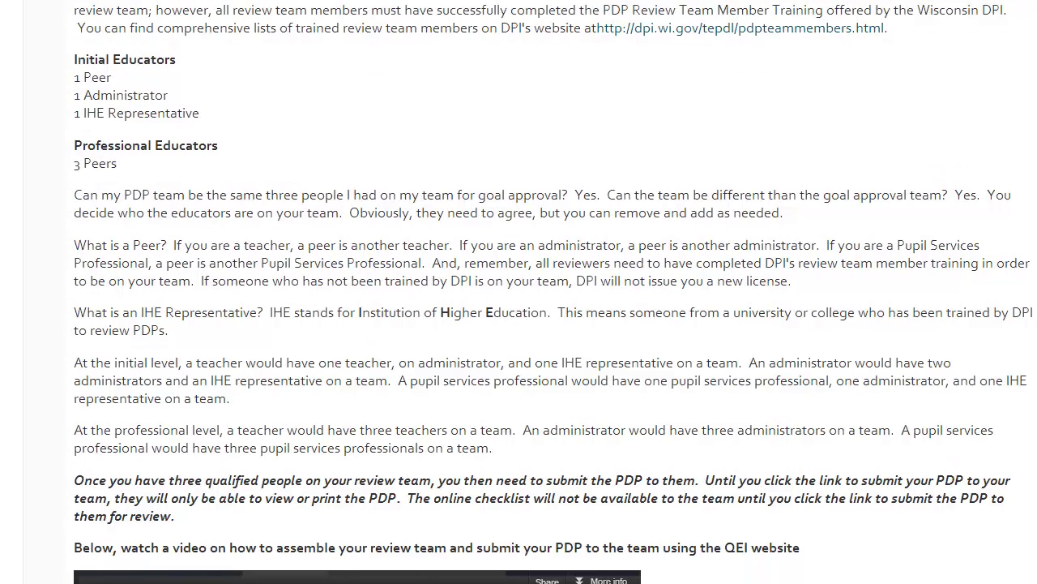
pyautogui.scroll(1, 551, 295)
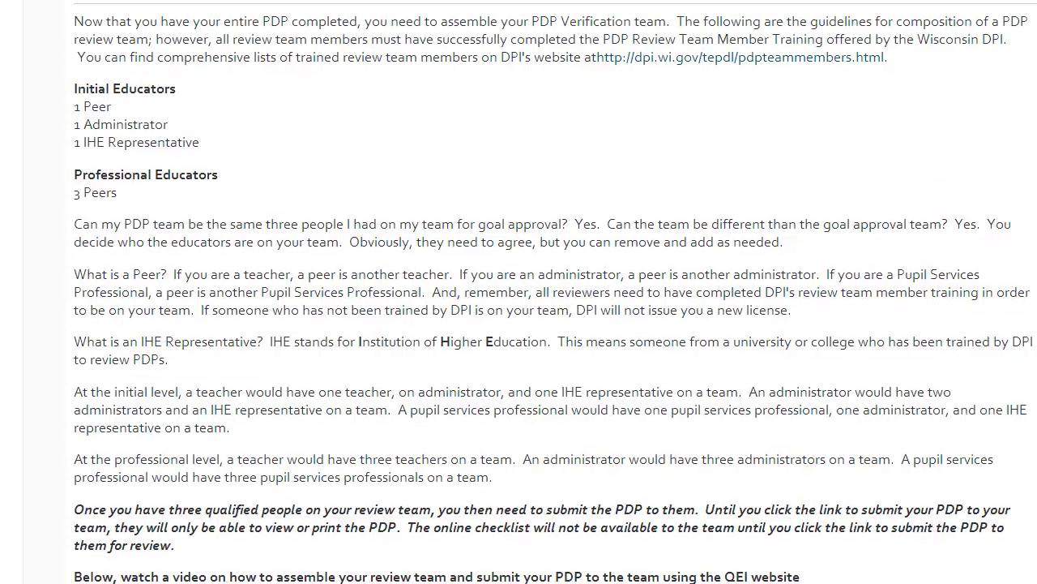
pyautogui.scroll(-11, 518, 292)
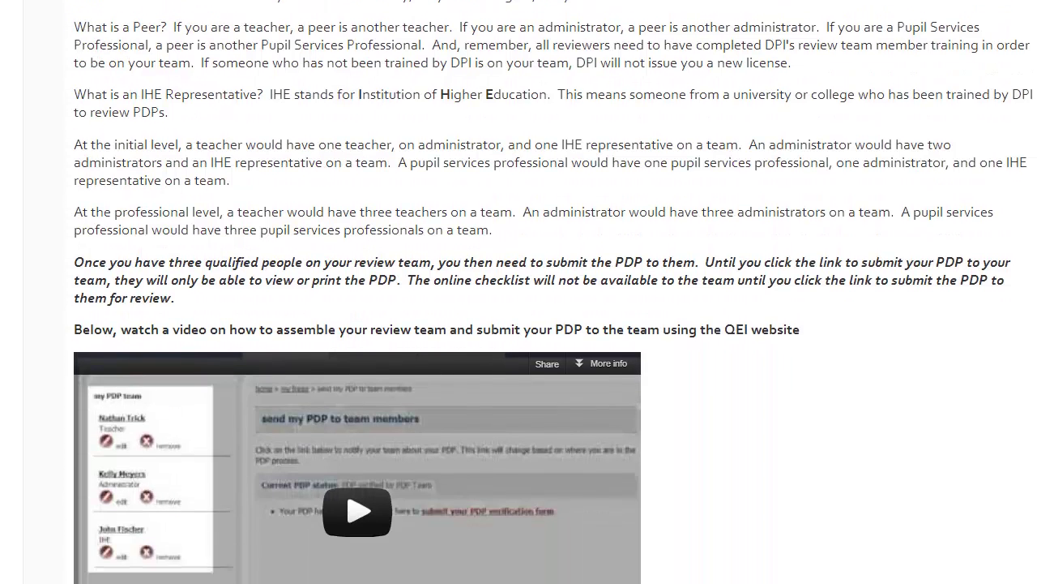
pyautogui.scroll(-1, 519, 292)
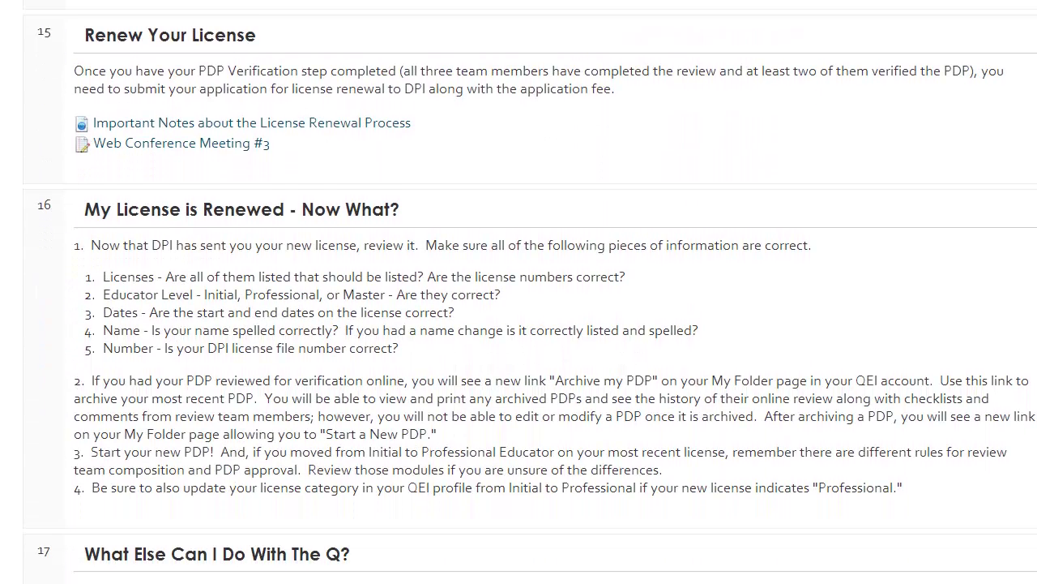
pyautogui.scroll(1, 519, 292)
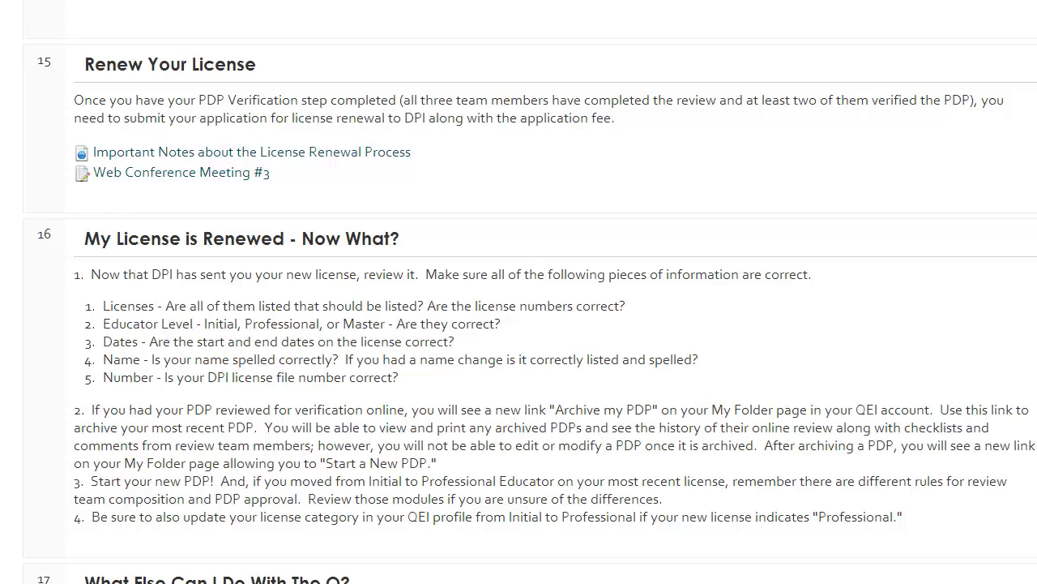